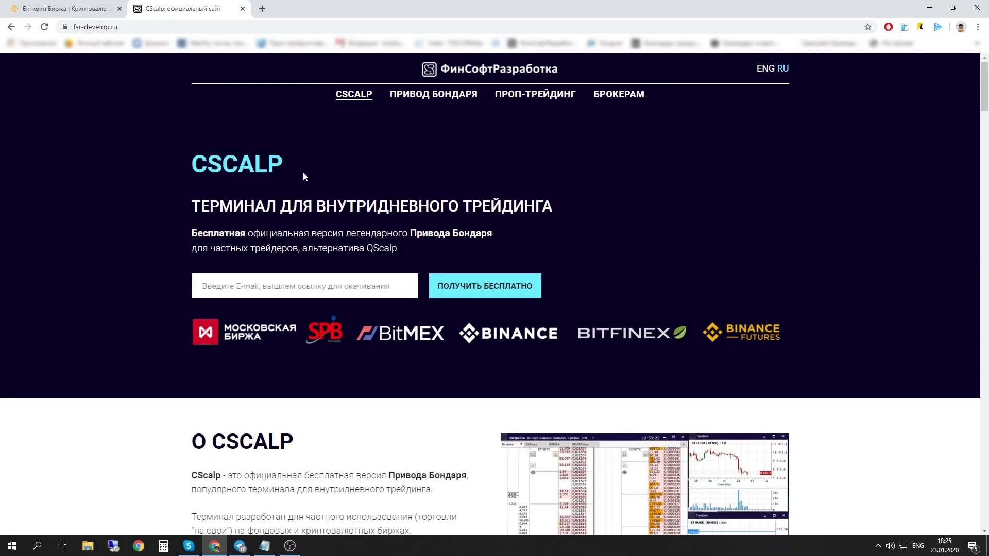
Switch from the CScalp fsr-develop.ru page to the Binance tab in Chrome.
left_click(90, 11)
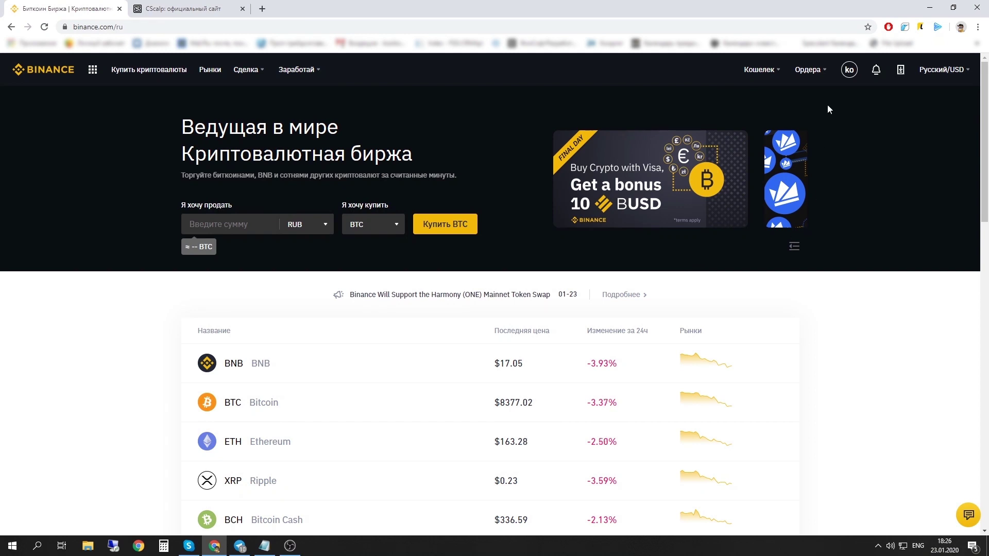
Go to Управление API from the account avatar menu.
mouse_move(850, 70)
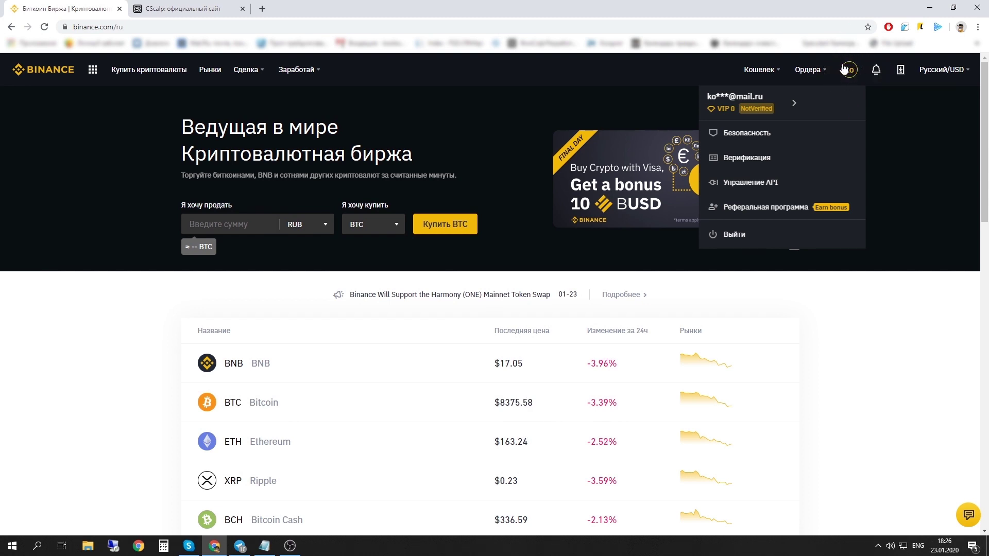
left_click(762, 182)
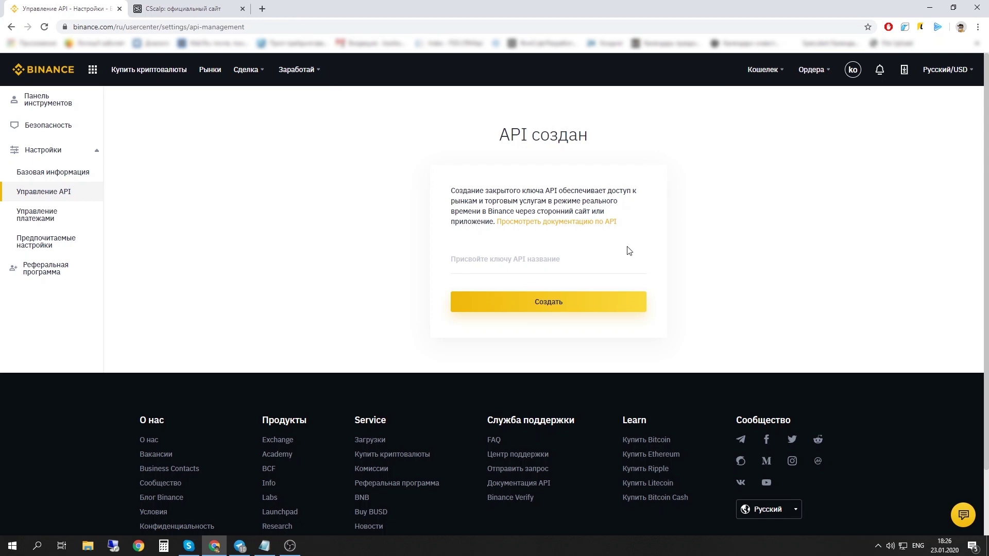
Name a new API key 'CSCALP' and create it.
left_click(588, 262)
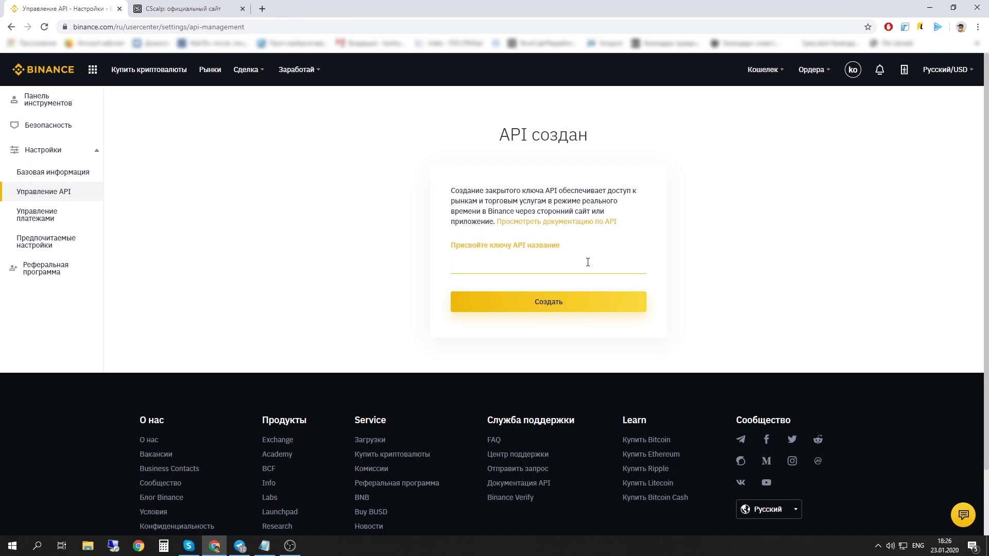
type("CSCALP")
left_click(545, 306)
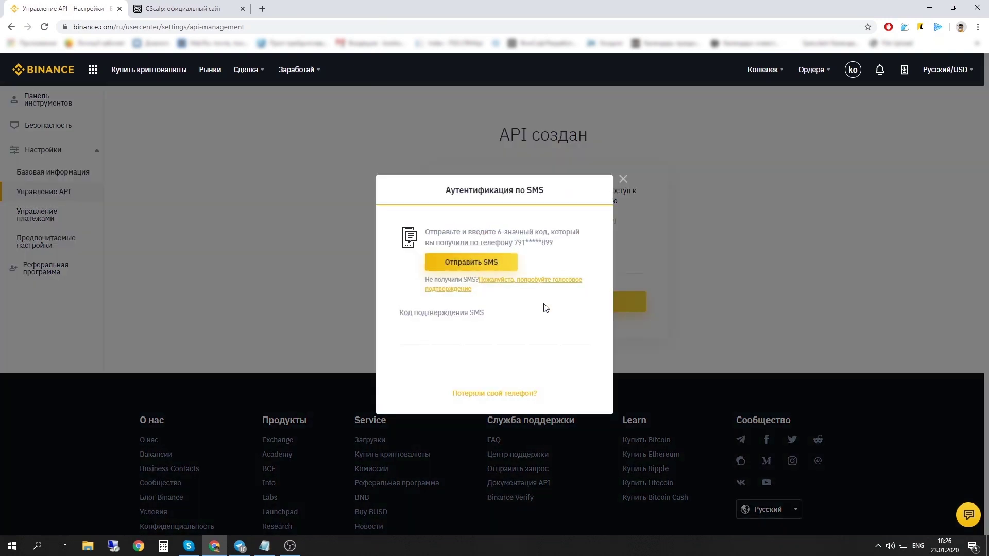
Request the SMS code and enter the received verification code.
left_click(500, 266)
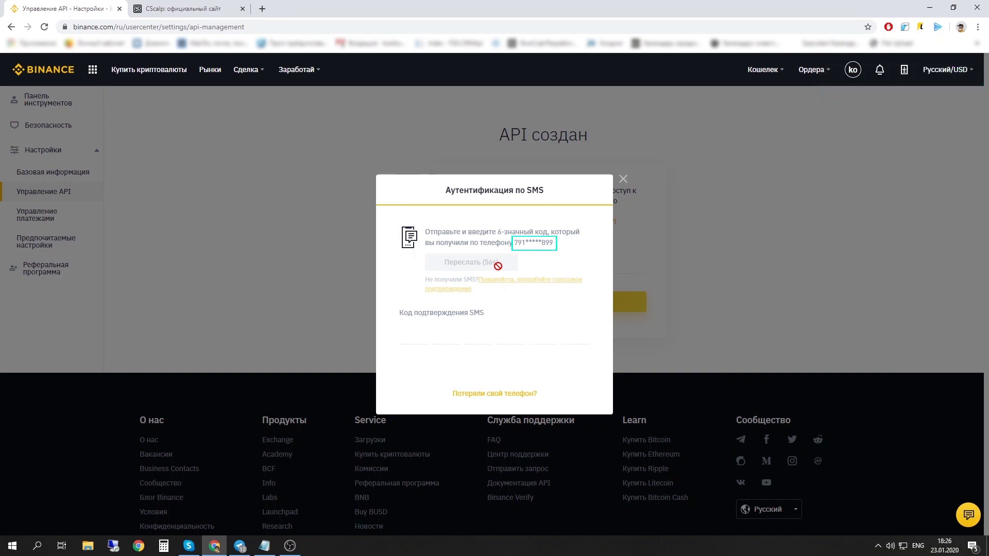
left_click(415, 334)
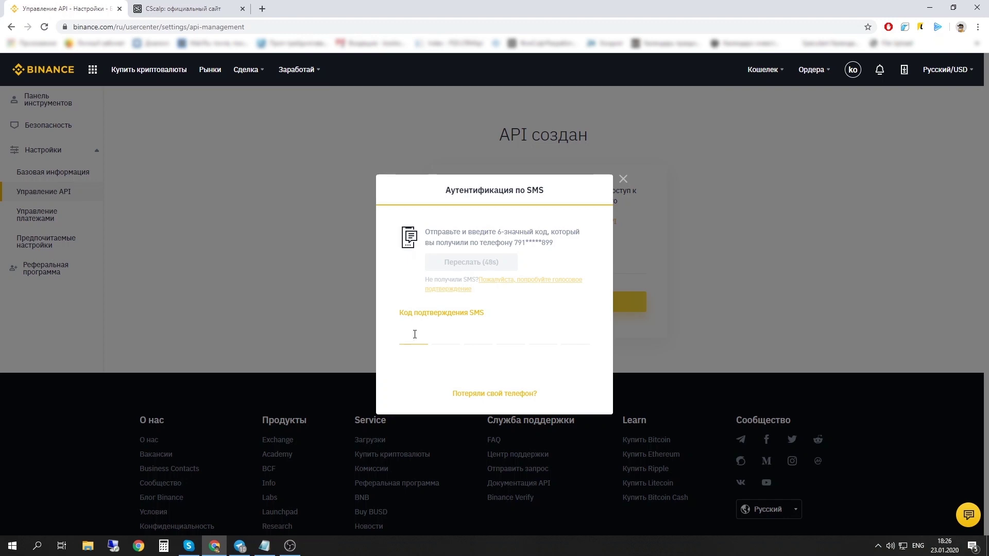
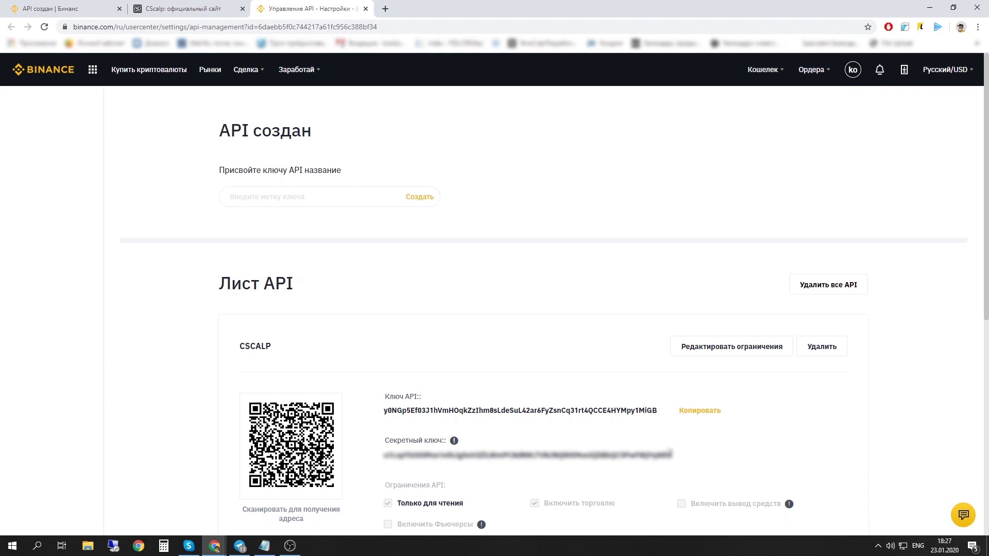
left_click_drag(672, 456, 383, 456)
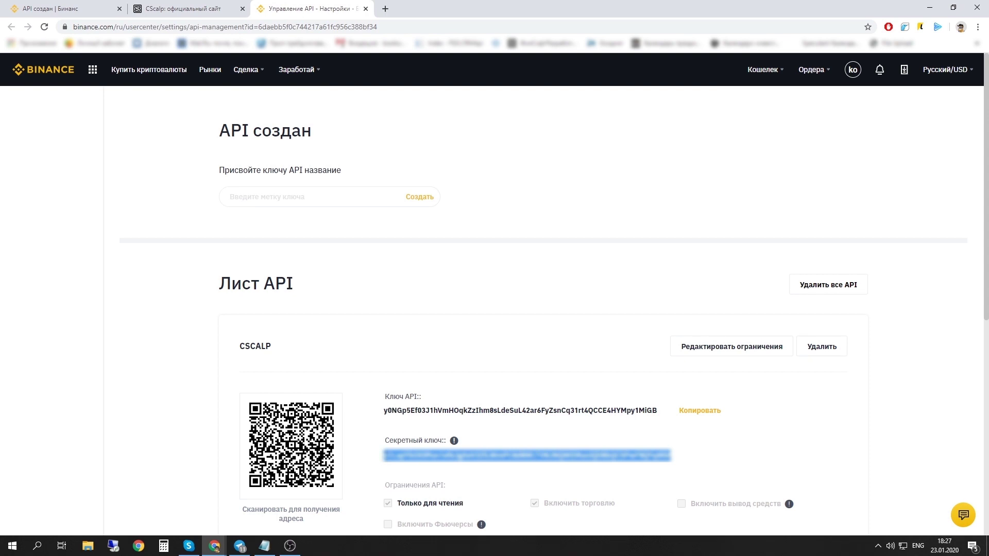
key("alt+Tab")
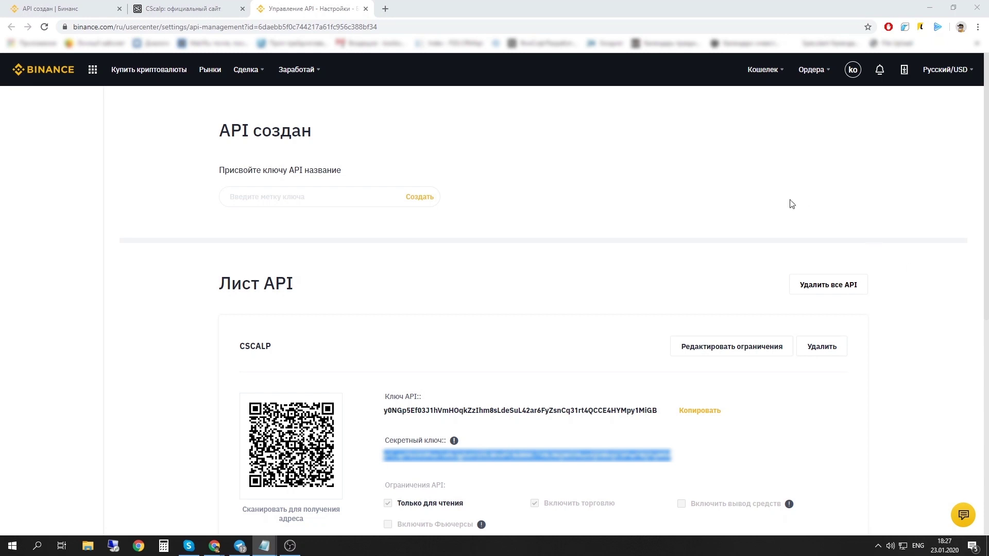
key("alt+Tab")
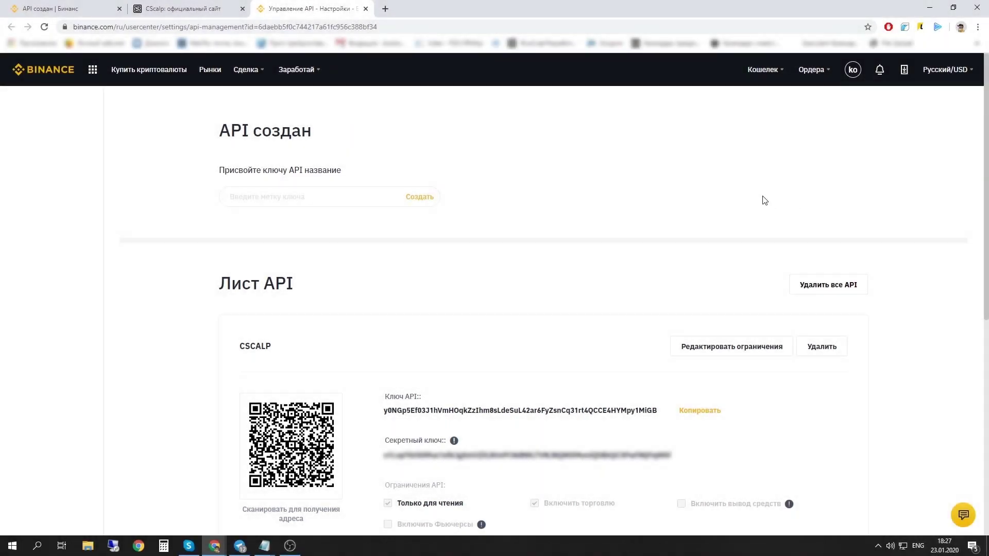
left_click(766, 70)
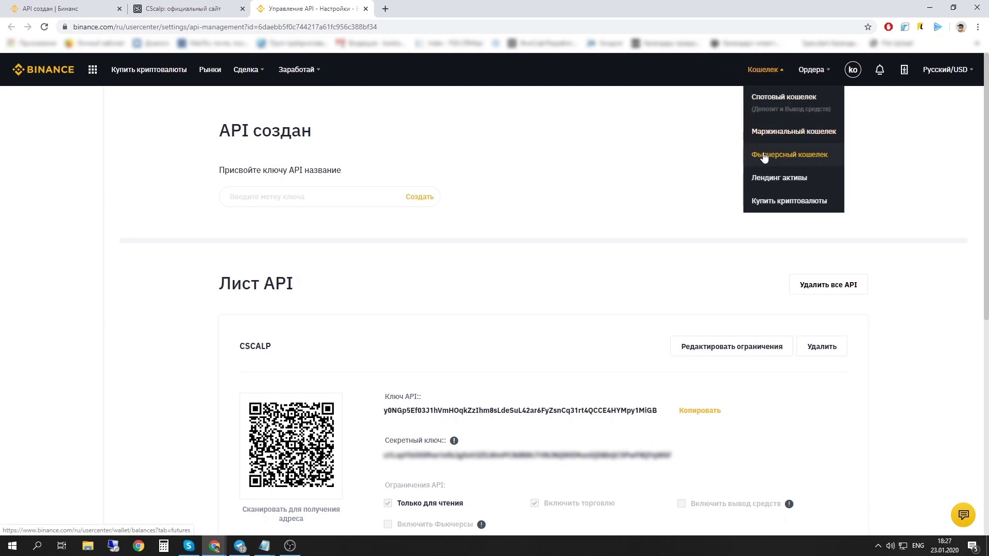
left_click(749, 155)
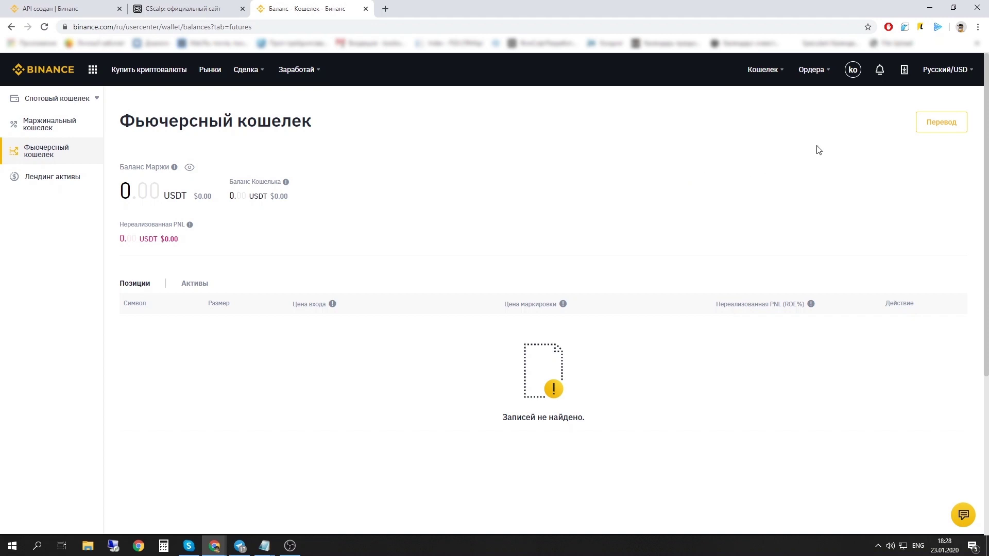
mouse_move(848, 77)
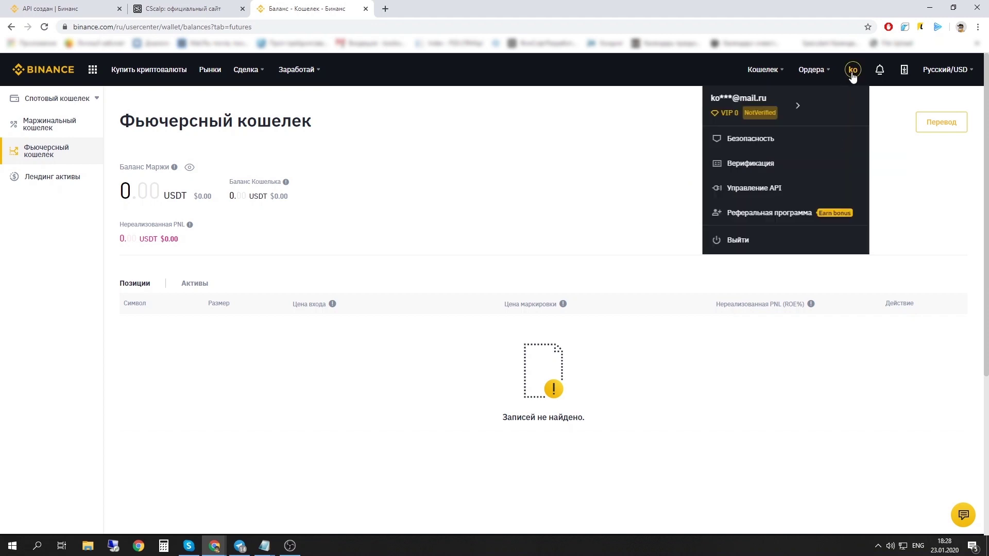
left_click(769, 190)
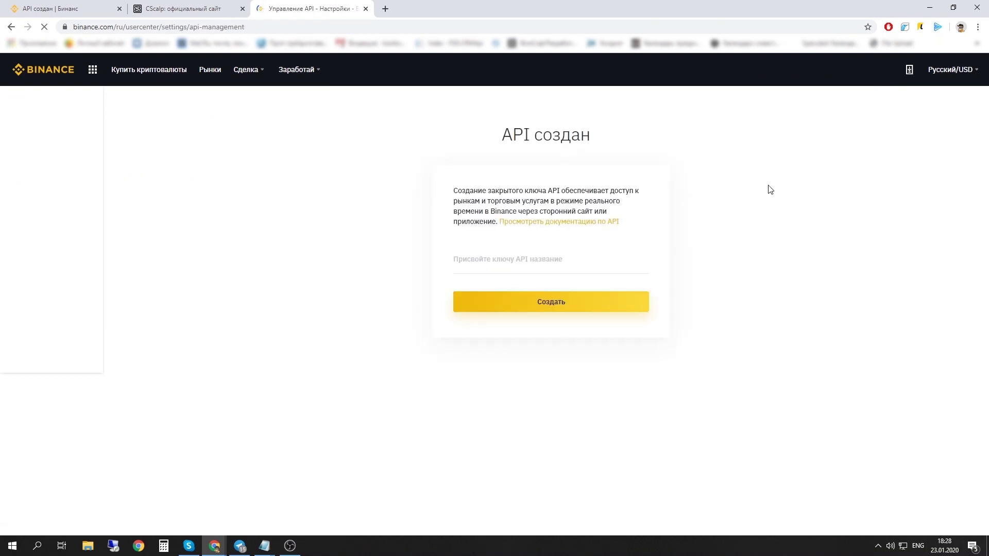
Edit the CSCALP key's restrictions to tick Включить Фьючерсы and save.
scroll(752, 216, "down", 2)
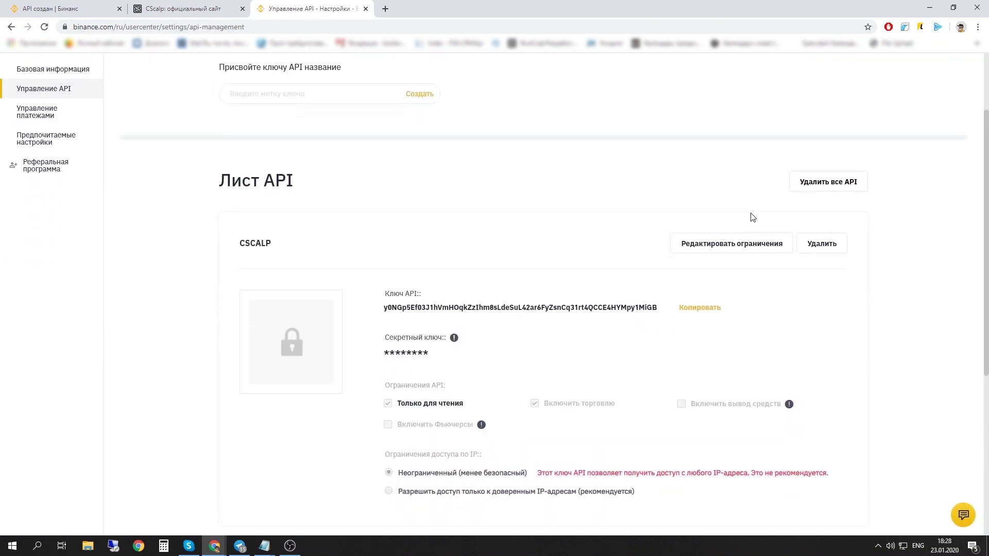
left_click(746, 250)
scroll(548, 331, "down", 1)
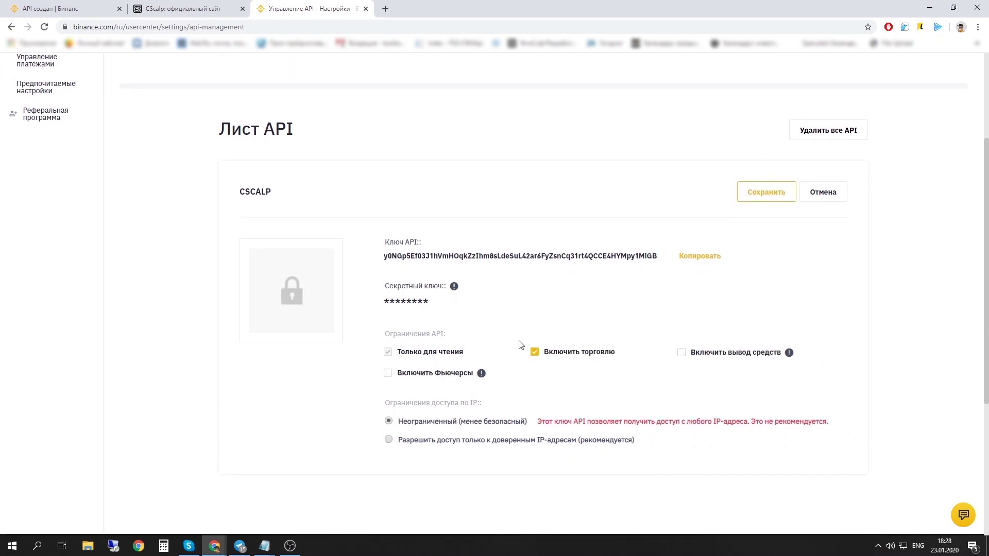
left_click(388, 375)
left_click(759, 199)
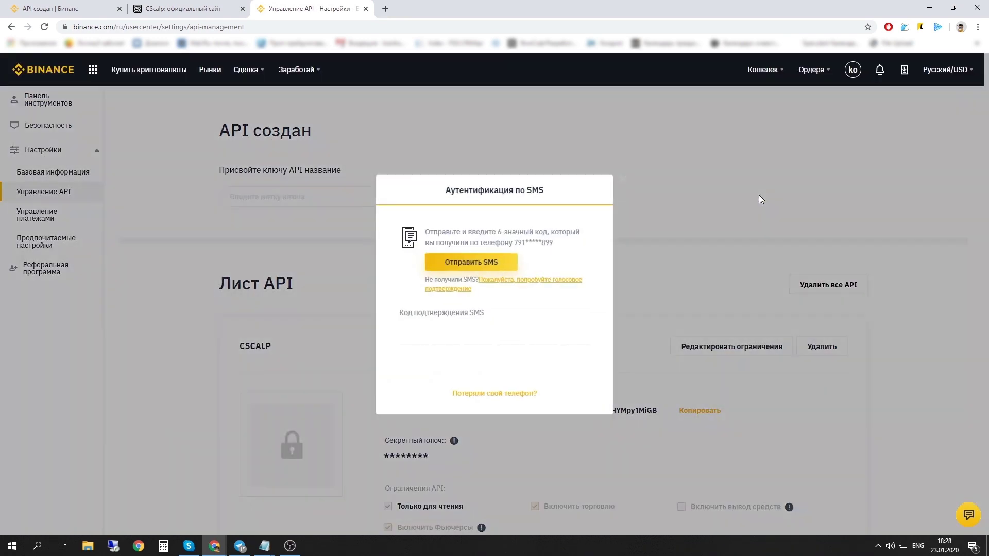
Confirm the restriction change with the SMS verification code.
left_click(513, 261)
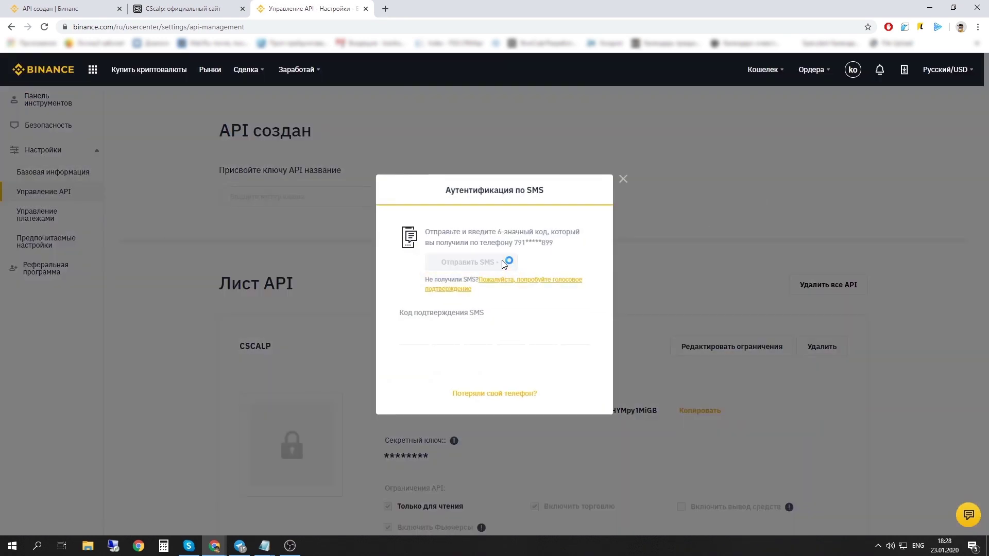
left_click(411, 339)
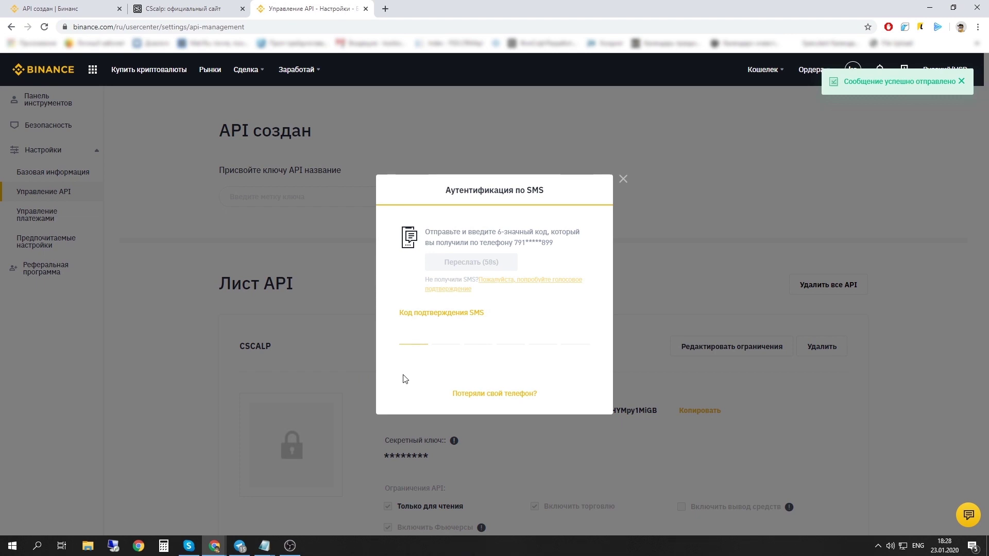
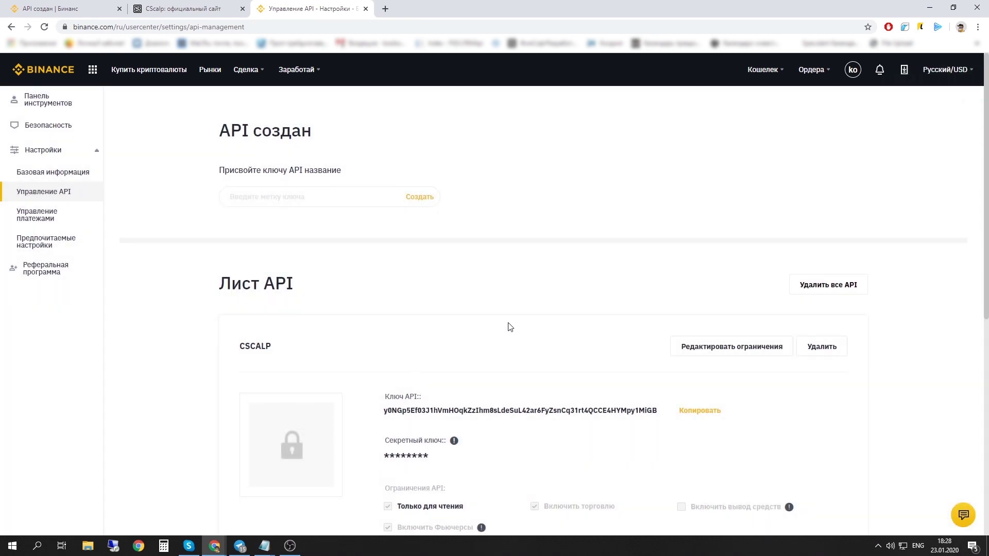
Select and copy the full CSCALP API key, then minimise Chrome.
scroll(510, 328, "down", 2)
scroll(510, 345, "down", 1)
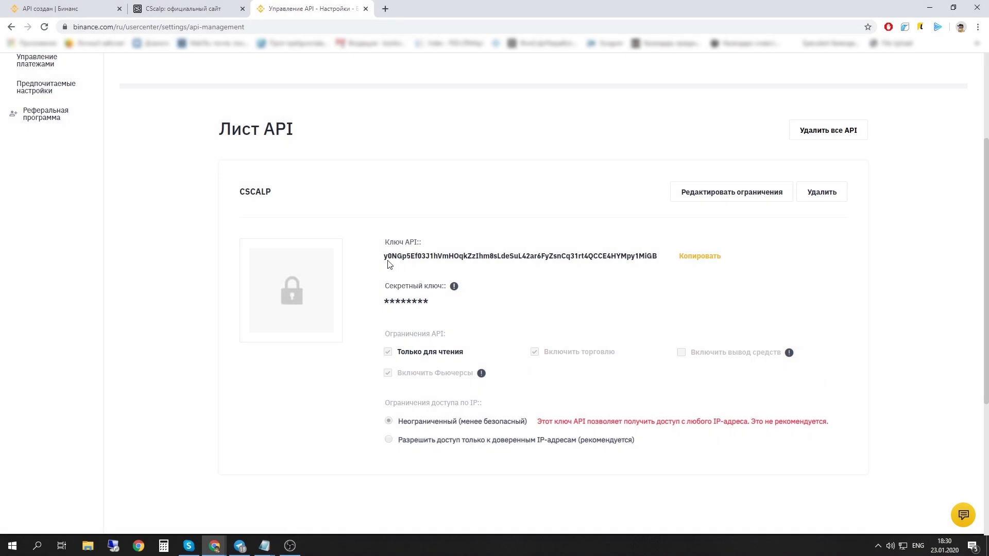
left_click_drag(385, 256, 668, 260)
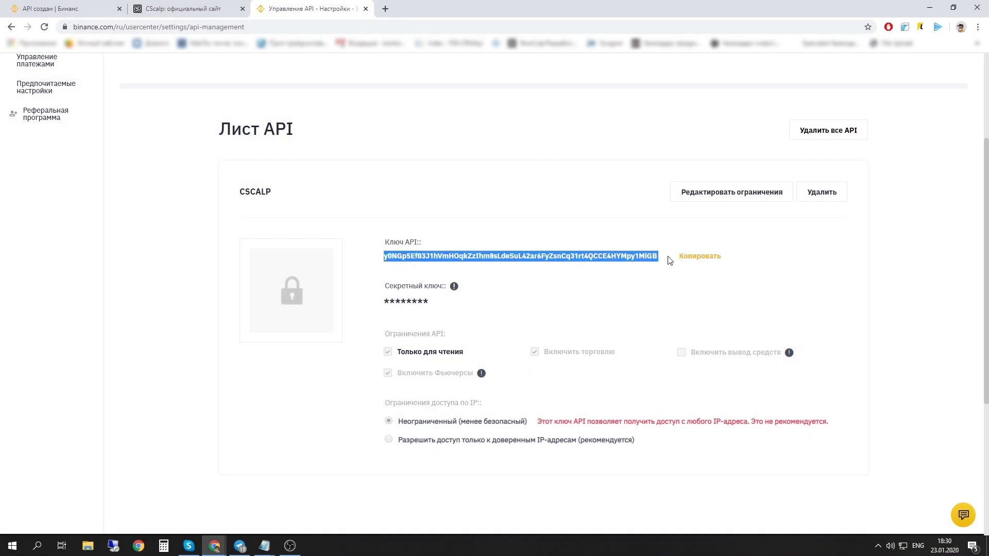
left_click(930, 8)
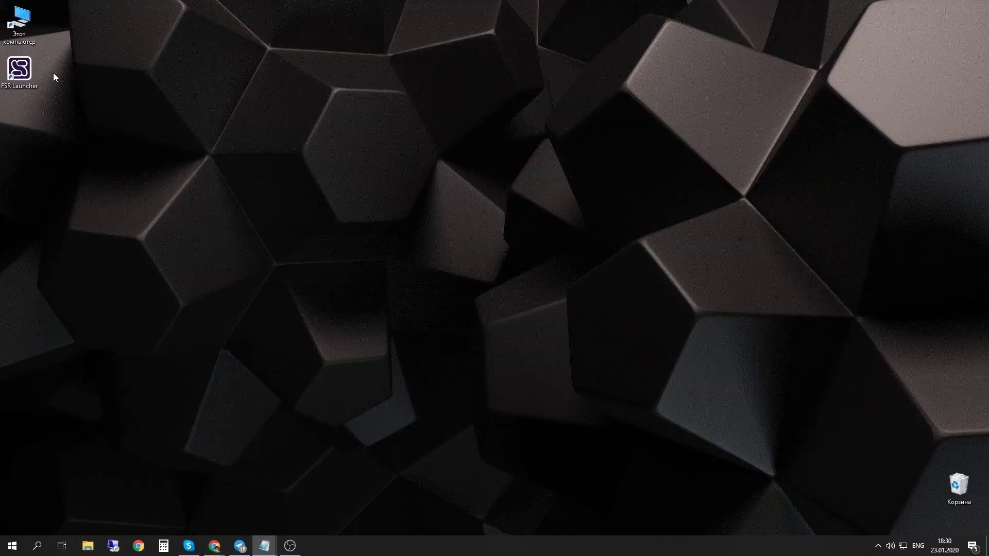
Start CScalp via FSR Launcher and paste the API key into Binance (Futures) ApiKey.
double_click(32, 70)
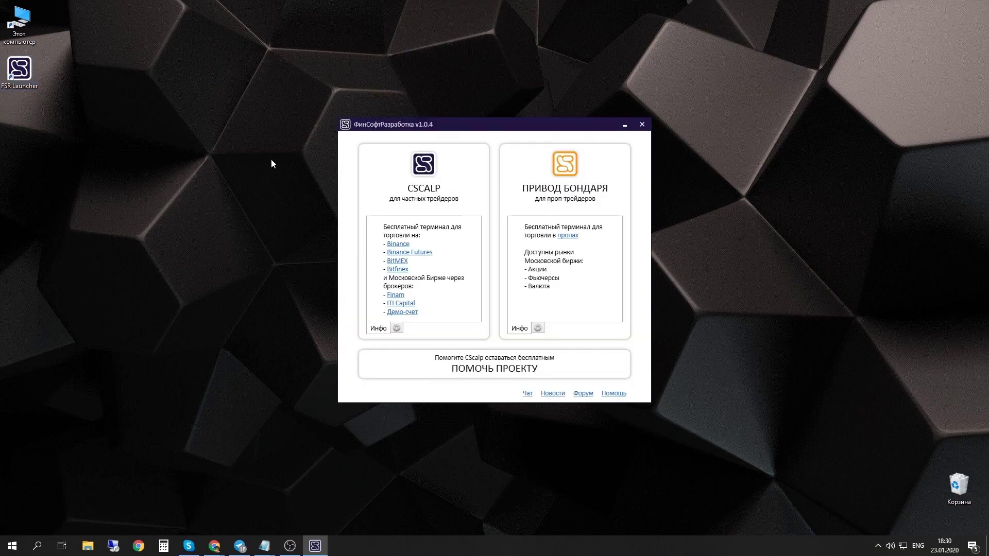
left_click(422, 165)
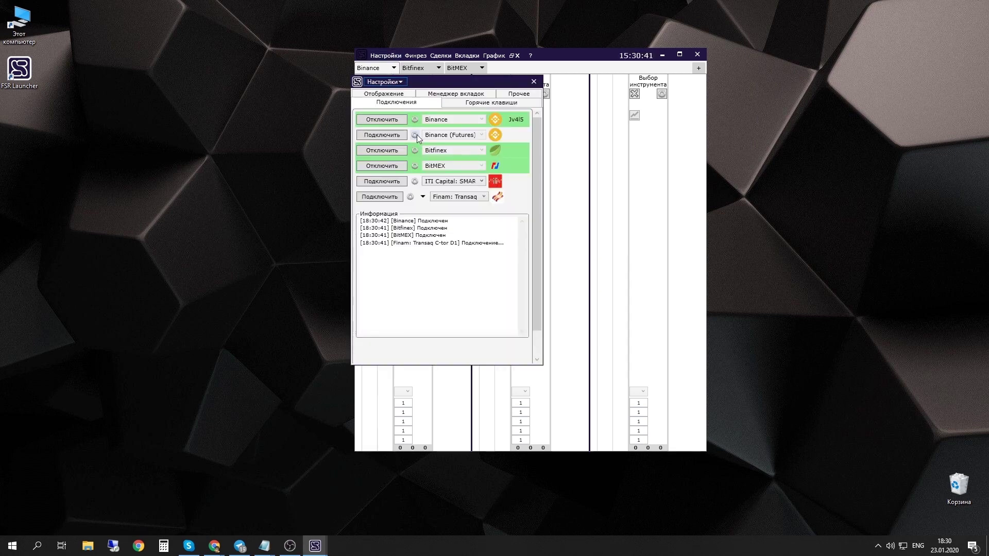
left_click(415, 135)
left_click(463, 161)
key("ctrl+v")
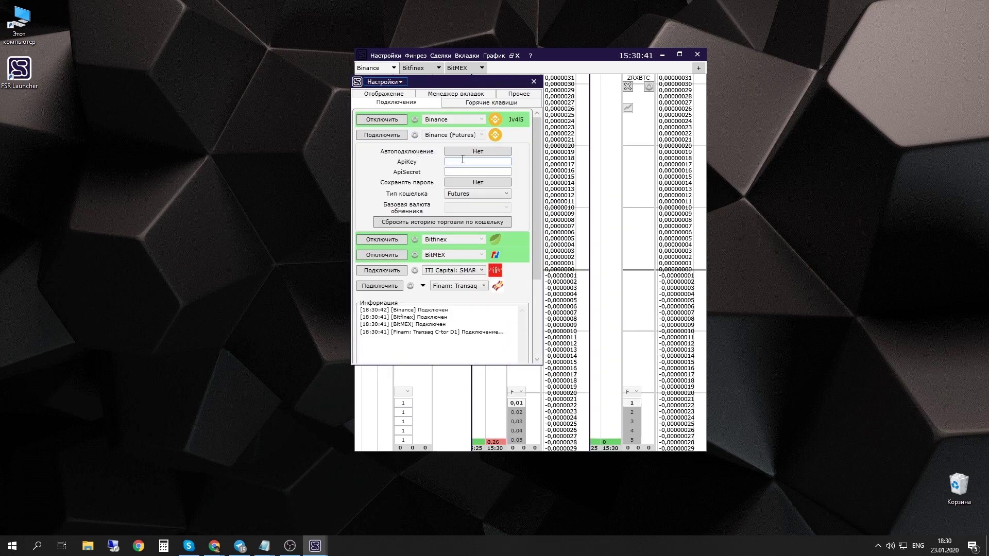
left_click(505, 171)
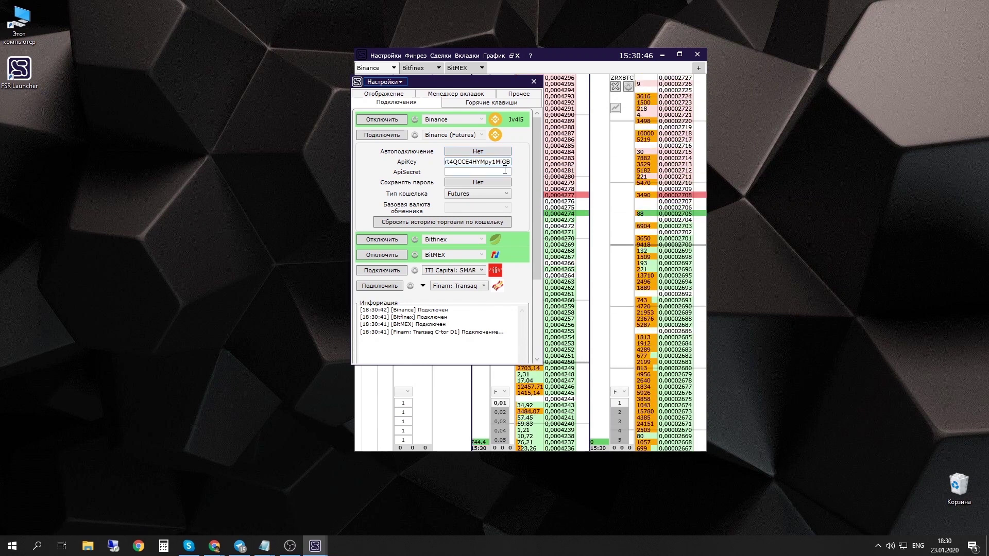